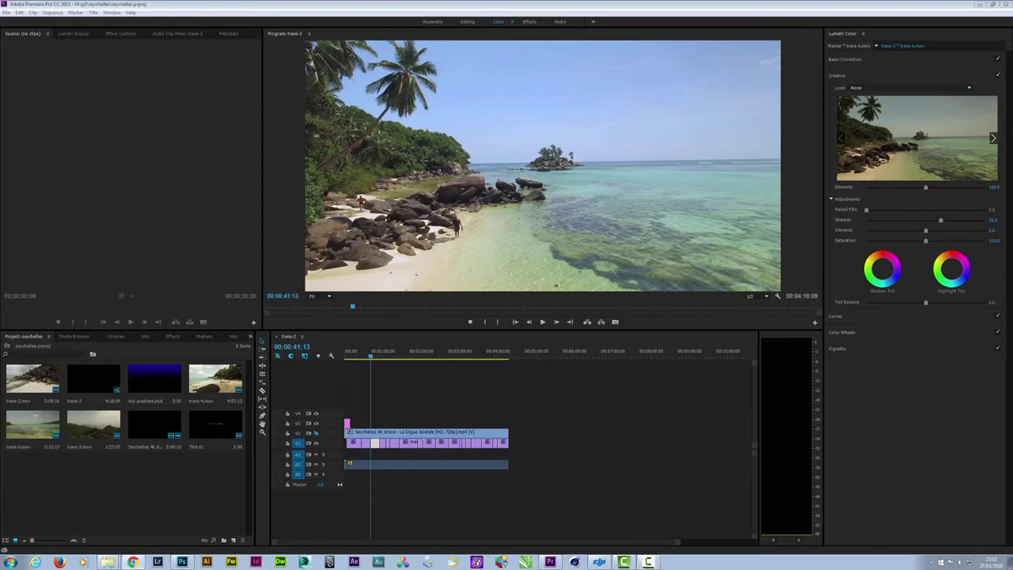
Bring Chrome forward, maximize it on the Phantom 3 accessories page, and dismiss the notification
click(132, 562)
drag(420, 100, 373, 95)
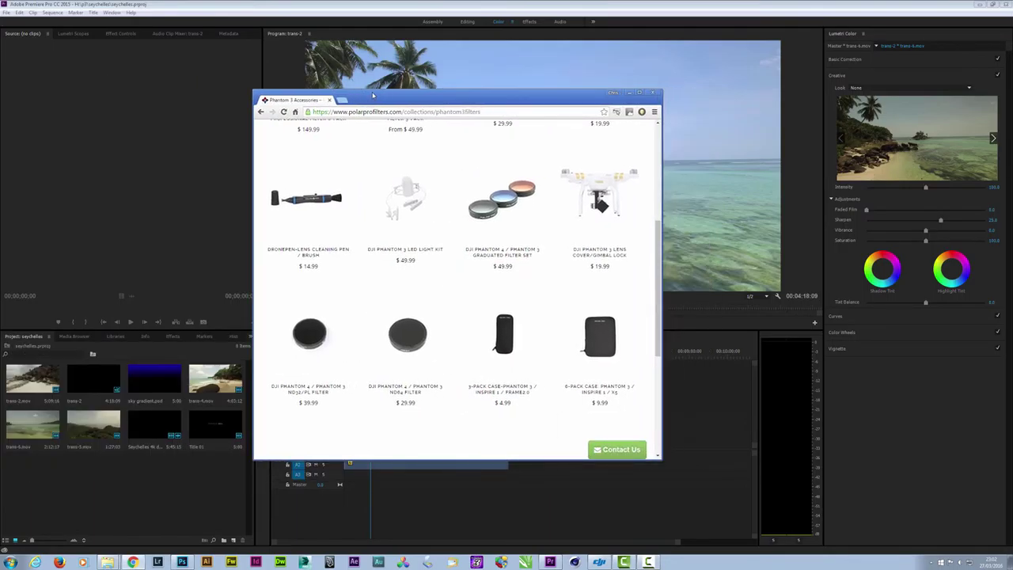
double_click(372, 95)
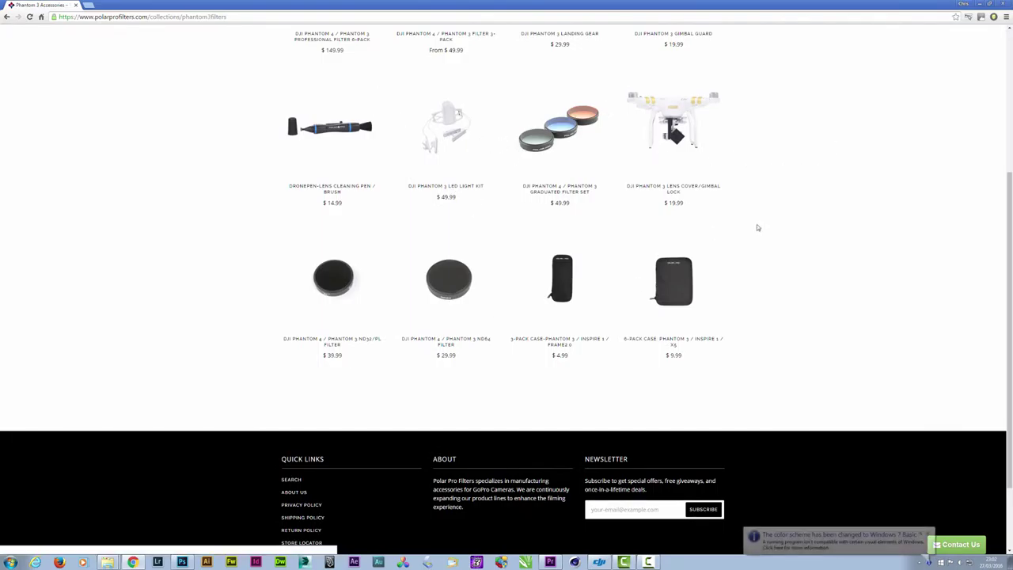
click(929, 533)
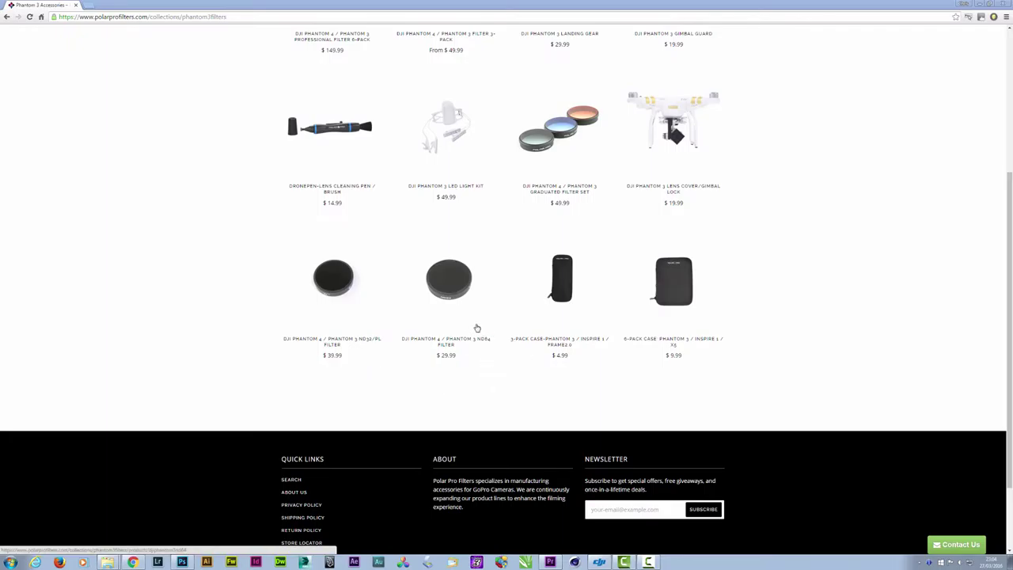
Scroll through the Phantom 3 accessories listing, then switch over to the Photoshop beach photo
scroll(821, 298, up, 3)
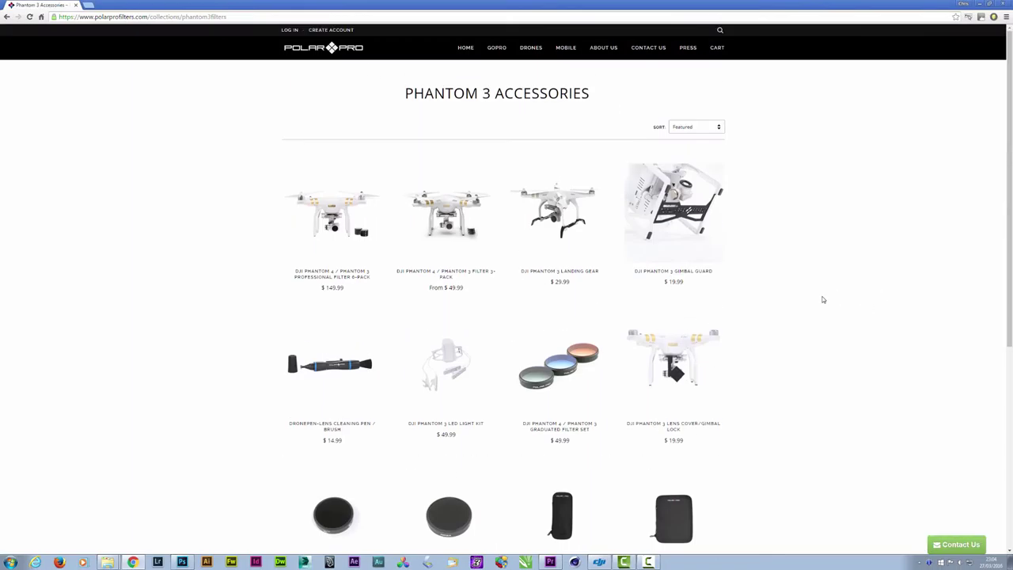
scroll(820, 298, down, 4)
scroll(823, 299, up, 2)
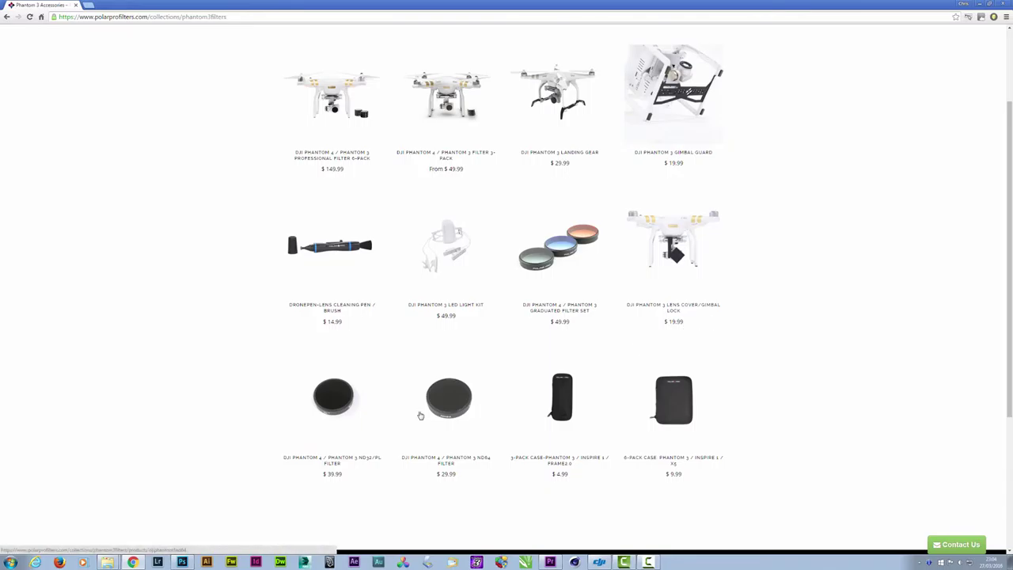
key(alt+Tab)
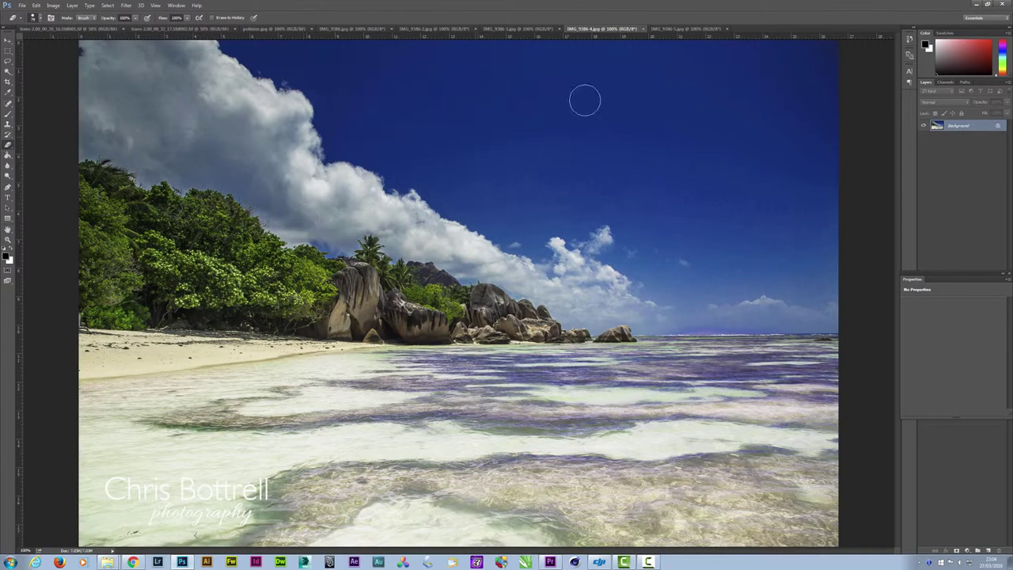
In polarizer.jpg, paint white marks beside 'Polarizer' and on the field, then return to IMG_9386.jpg
click(346, 29)
click(273, 29)
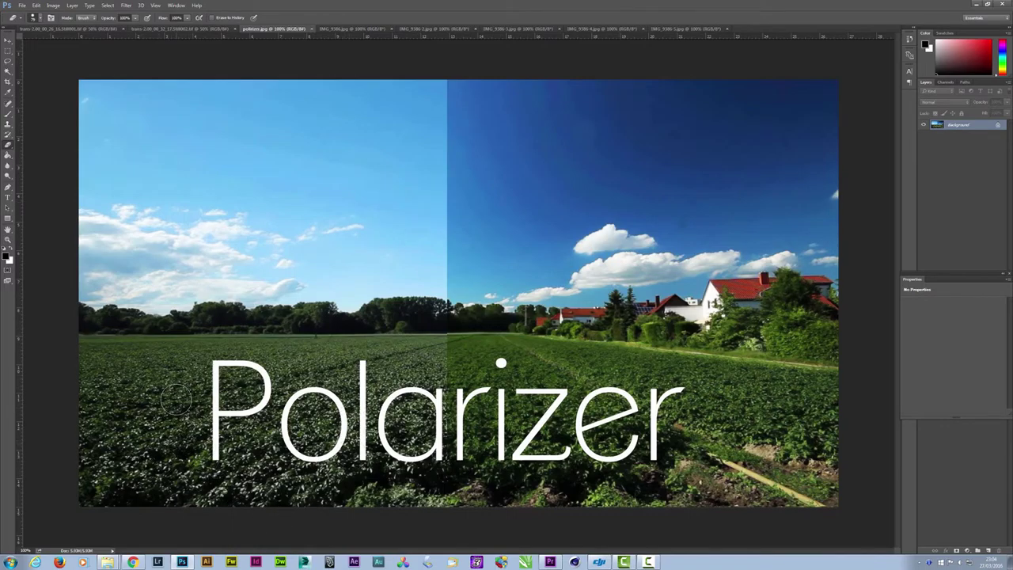
mouse_move(168, 380)
mouse_down()
mouse_move(157, 419)
mouse_move(165, 388)
mouse_move(159, 401)
mouse_up()
drag(545, 361, 590, 360)
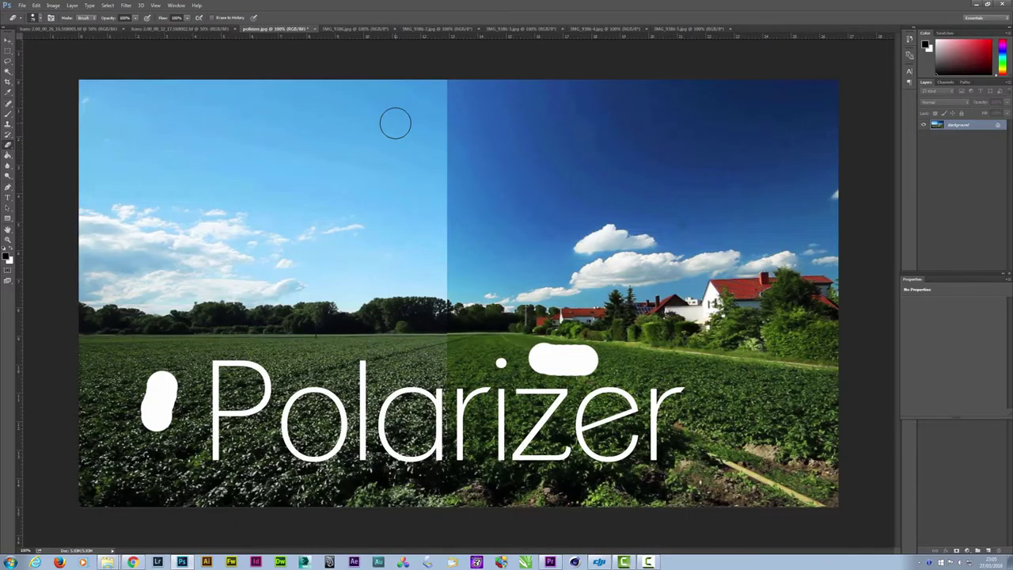
click(343, 29)
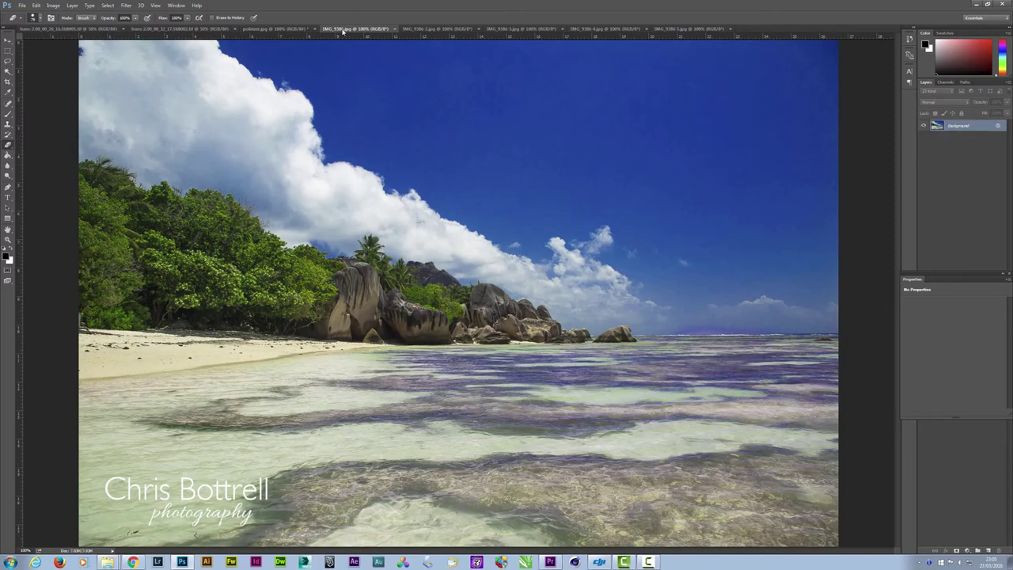
Compare exposures IMG_9386 through IMG_9386-5, finishing on the vivid IMG_9386-4 version
click(411, 29)
click(357, 29)
click(433, 29)
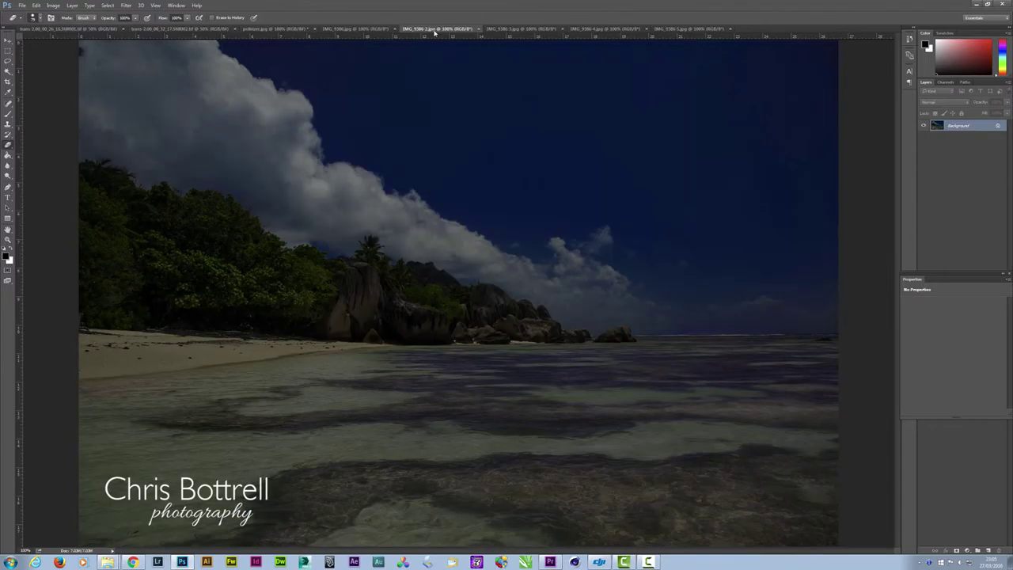
click(508, 30)
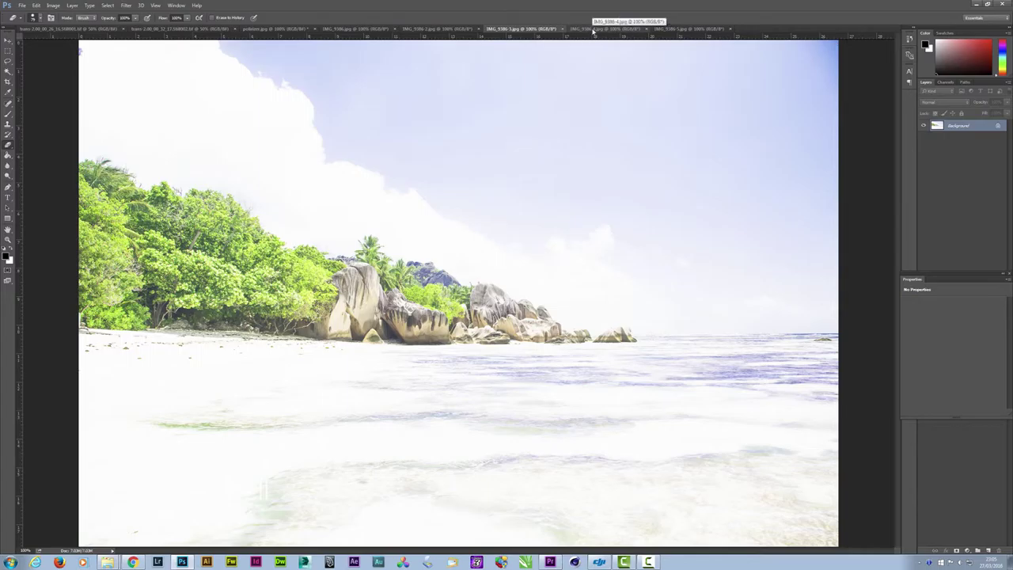
click(592, 29)
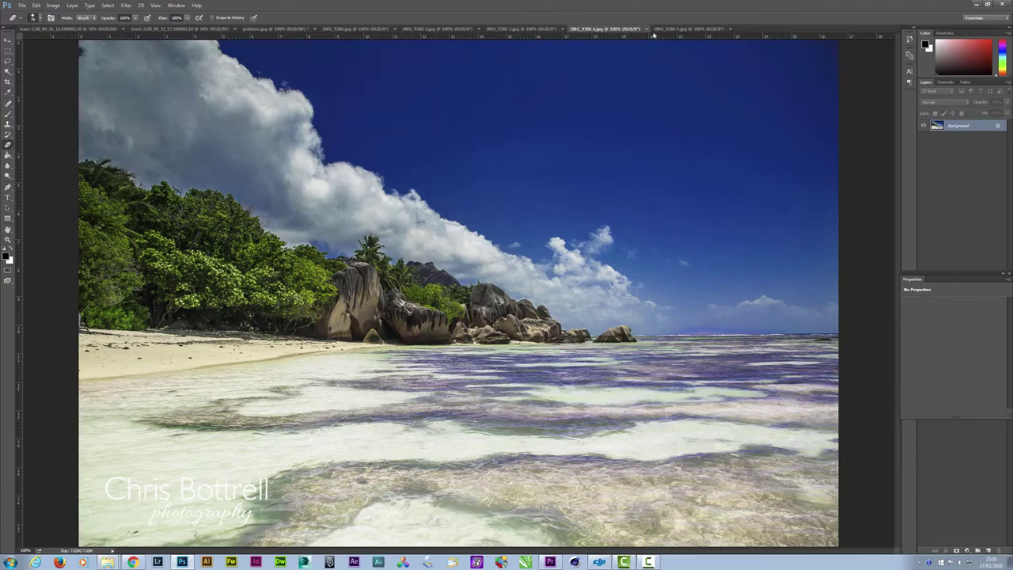
click(677, 29)
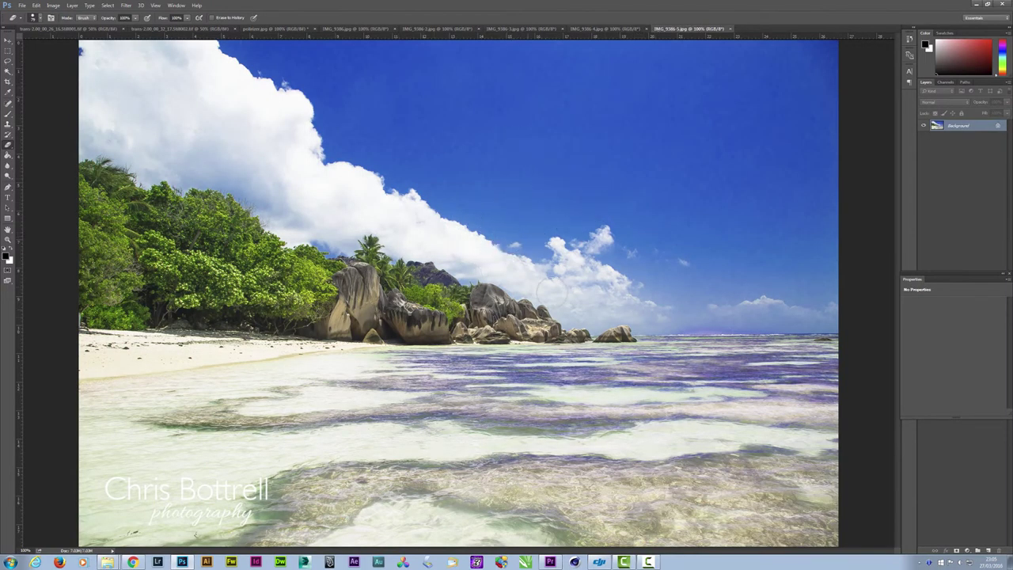
click(588, 29)
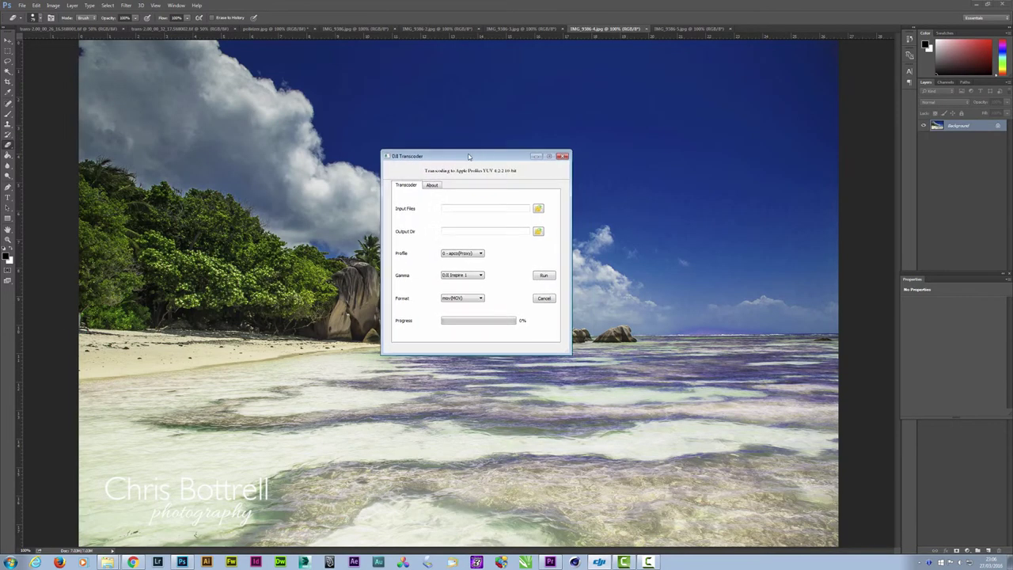
Read DJI Transcoder's About notes on ProRes profiles, then return to Photoshop's aerial coastline frame
click(432, 186)
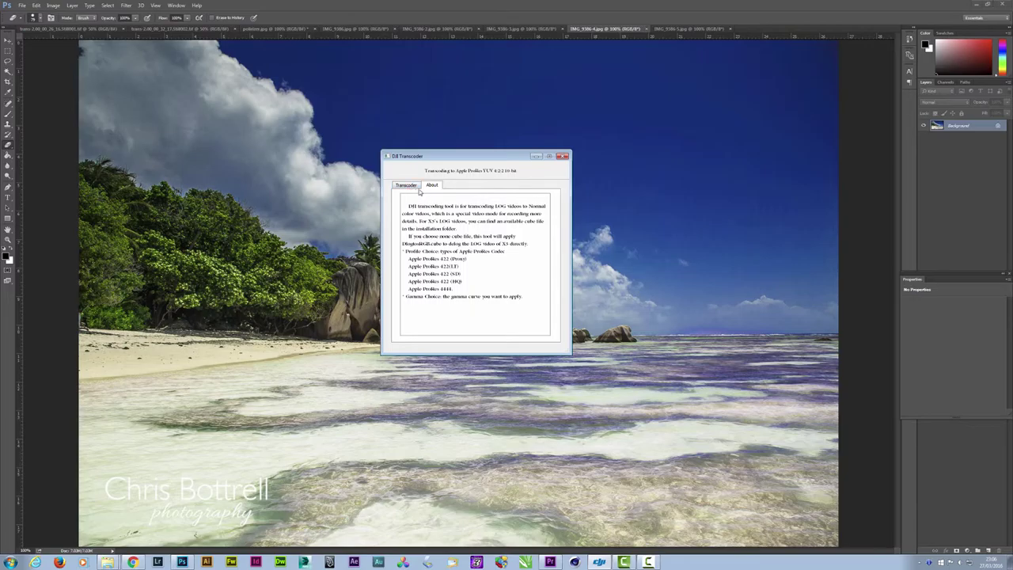
click(82, 29)
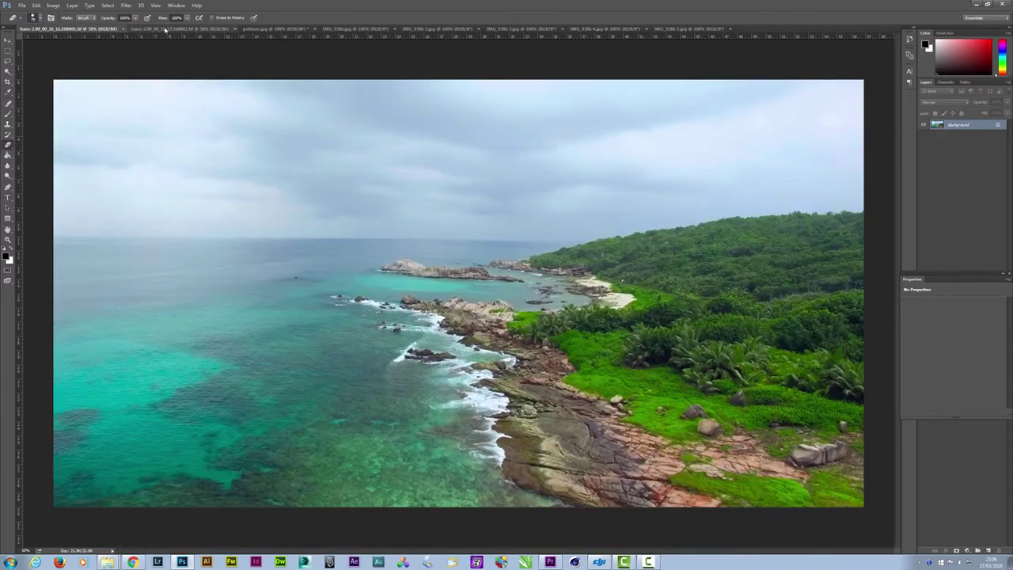
Toggle between the flat and saturated coastline frames, ending on the flat one, then bring DJI Transcoder back
click(170, 29)
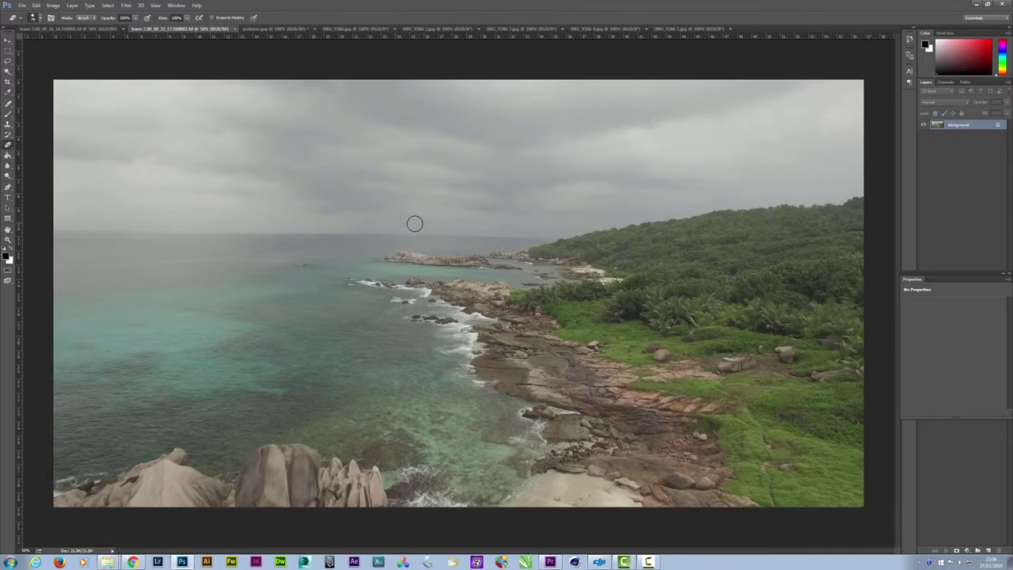
click(76, 29)
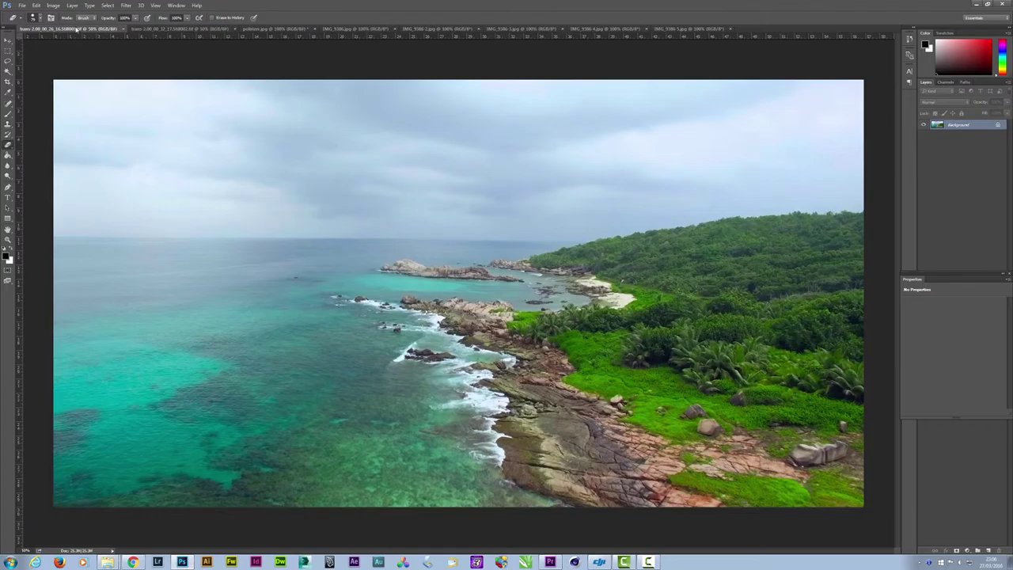
click(194, 29)
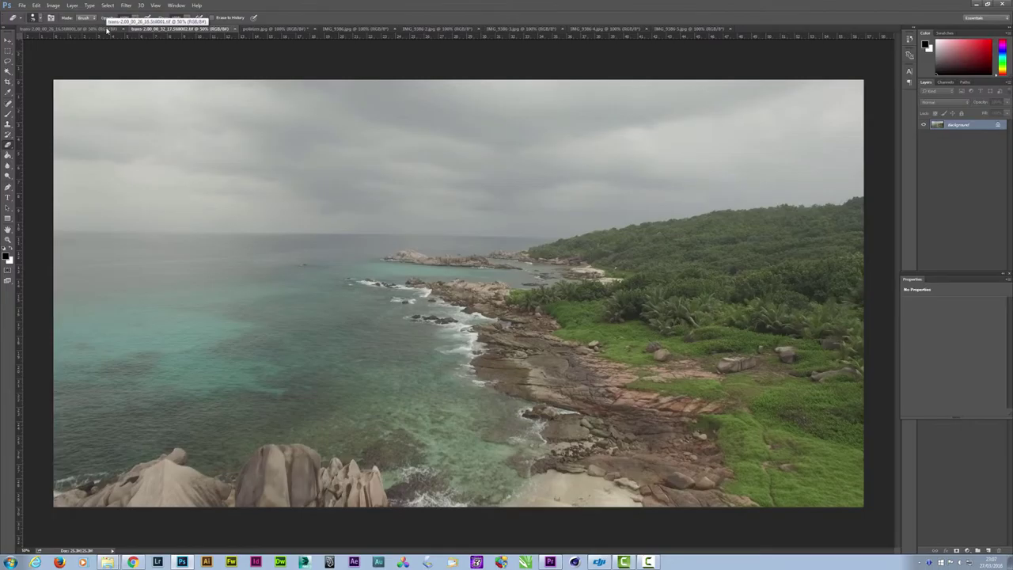
click(106, 29)
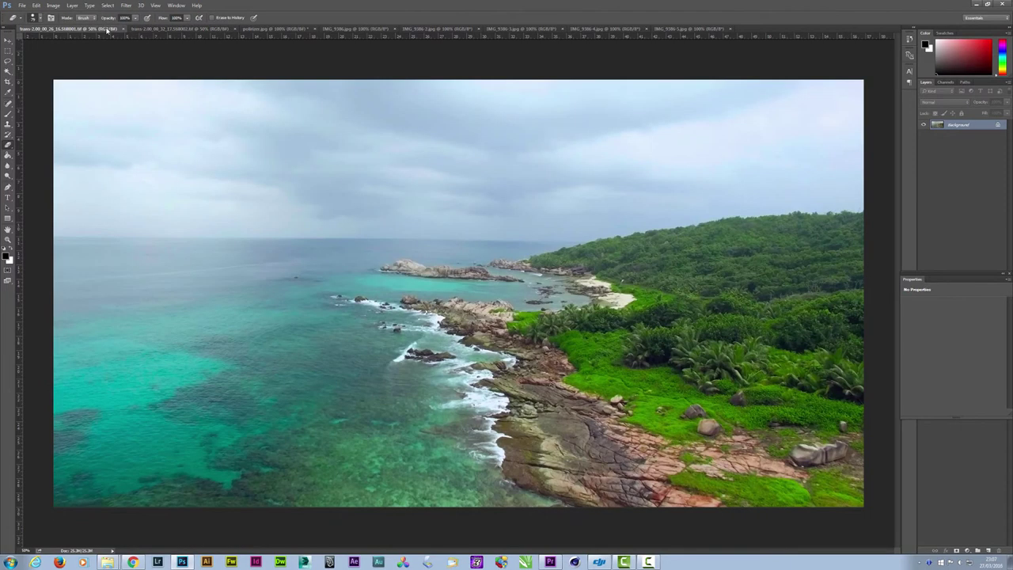
click(168, 29)
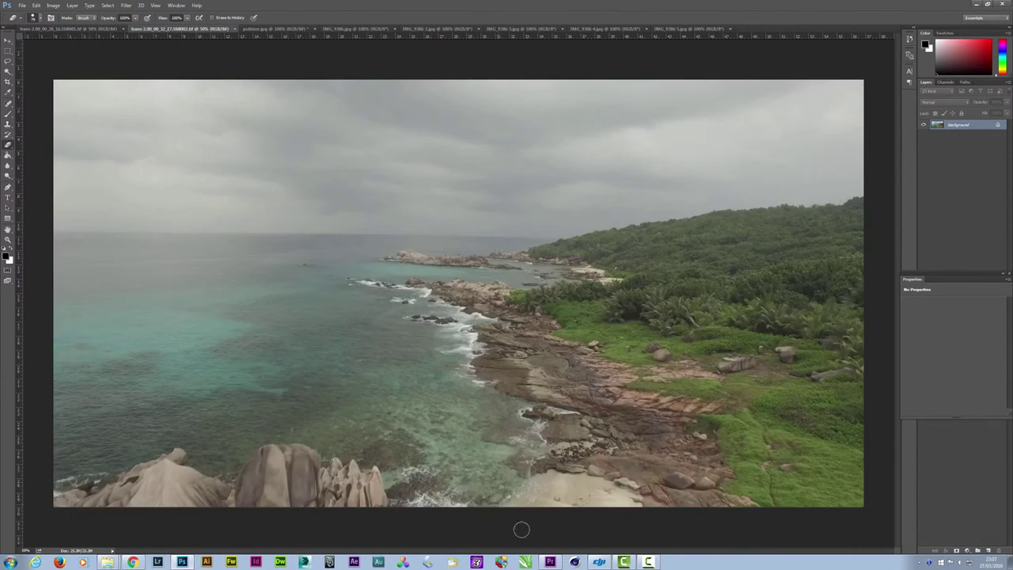
click(599, 562)
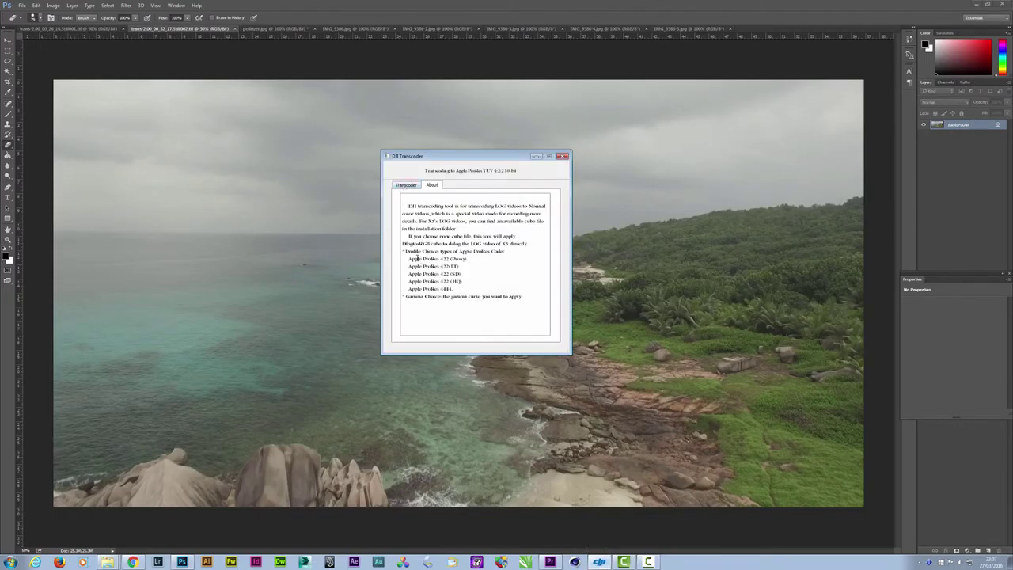
Highlight the ProRes codec notes, then review Profile, Format and Gamma lists, keeping Proxy, mov(MOV), DJI Inspire 1
drag(405, 260, 495, 290)
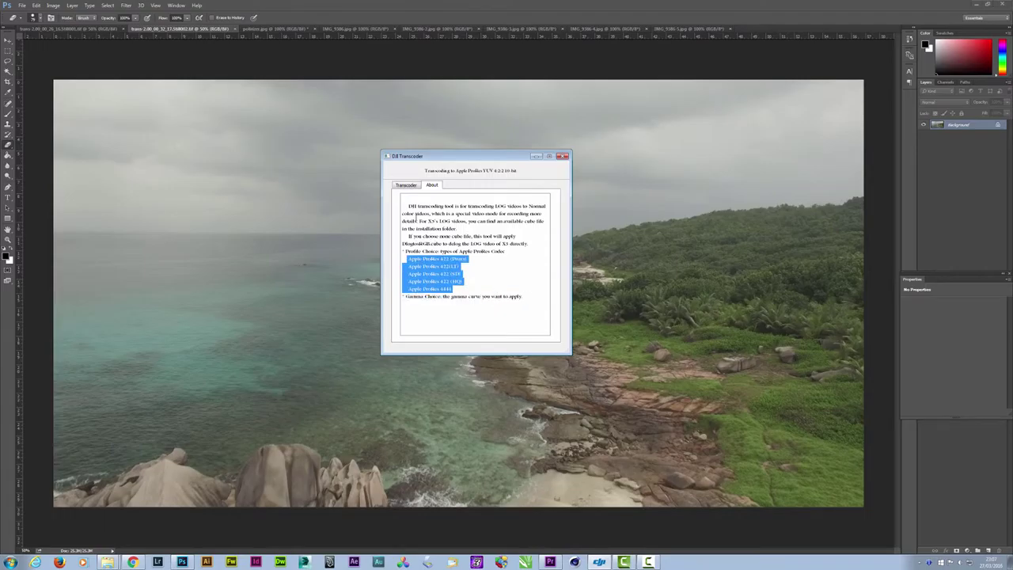
click(408, 185)
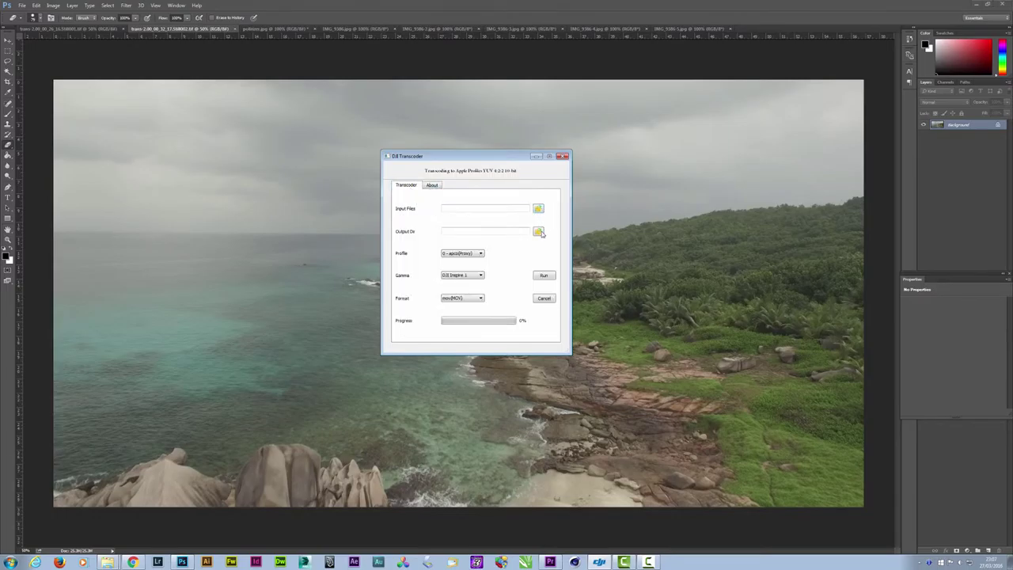
click(476, 255)
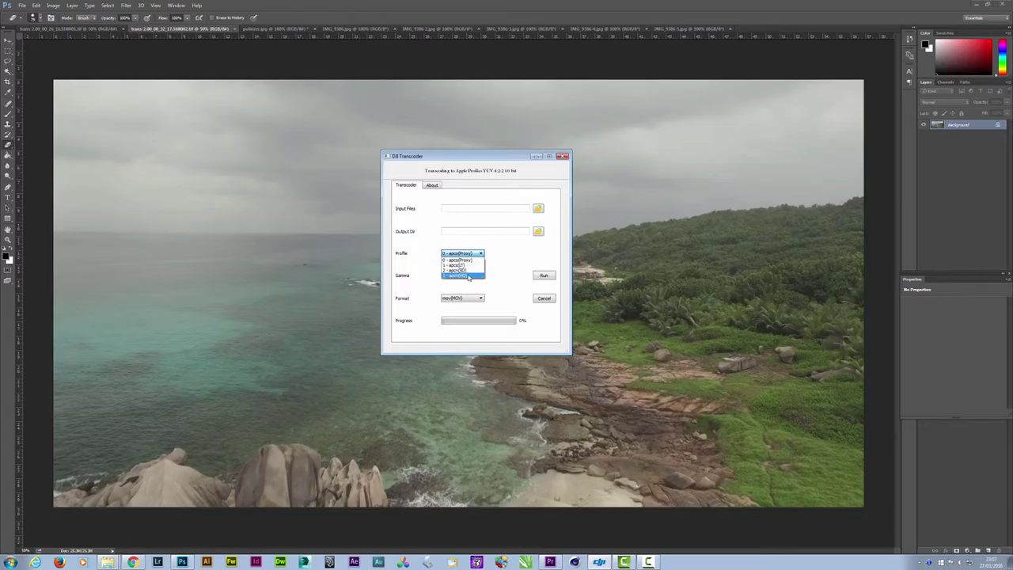
click(505, 272)
click(478, 298)
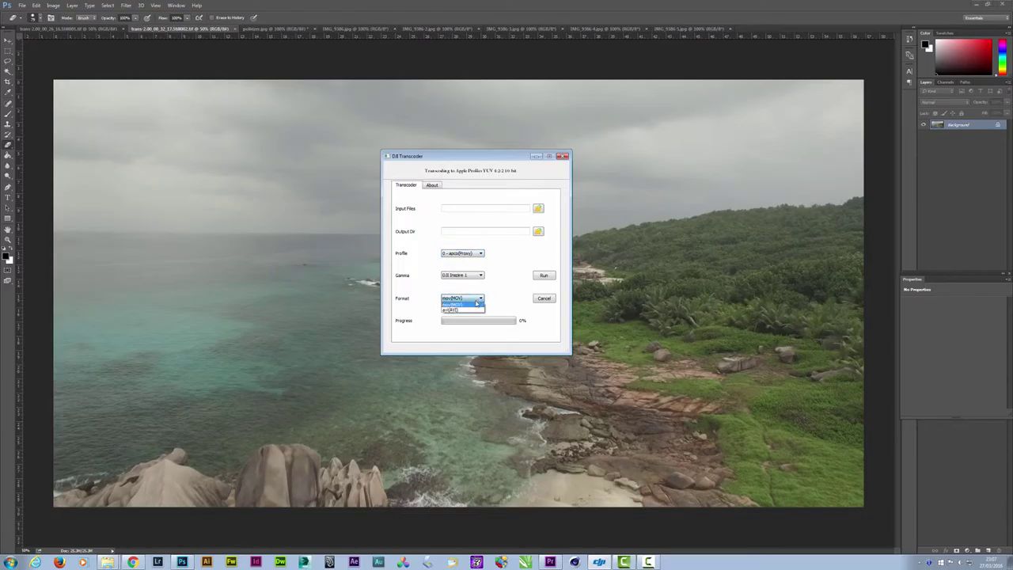
click(471, 304)
click(500, 276)
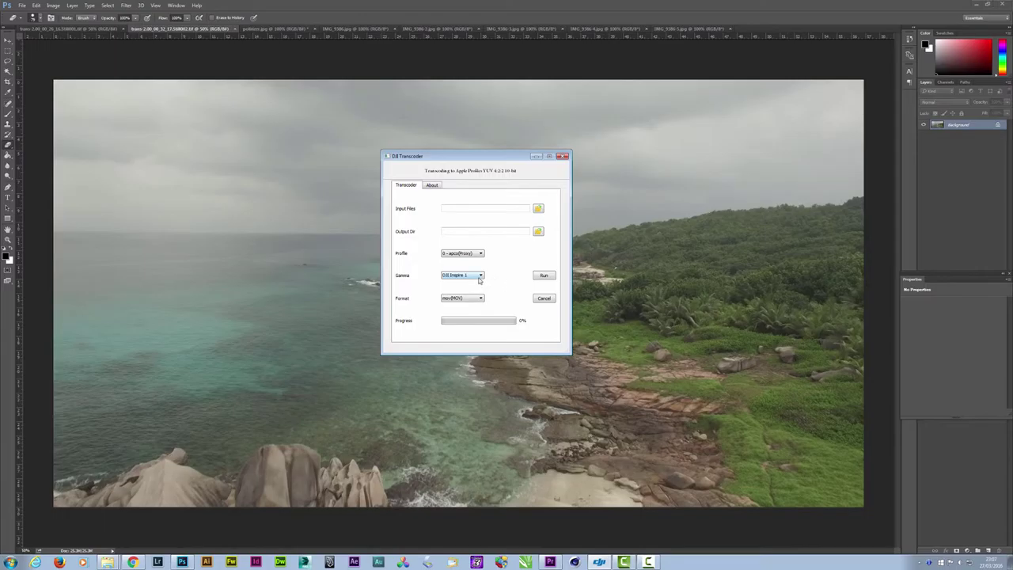
click(479, 277)
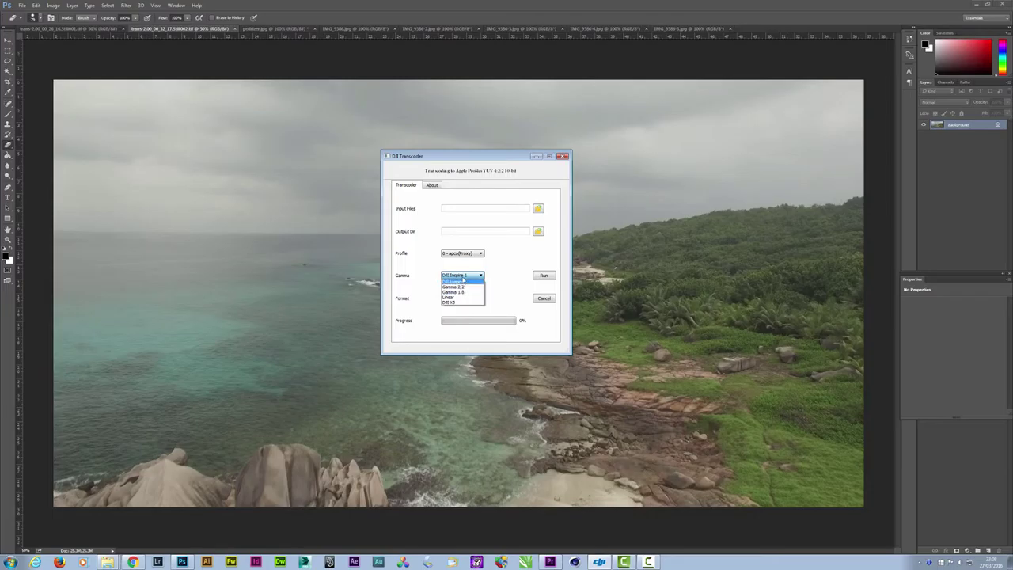
click(463, 281)
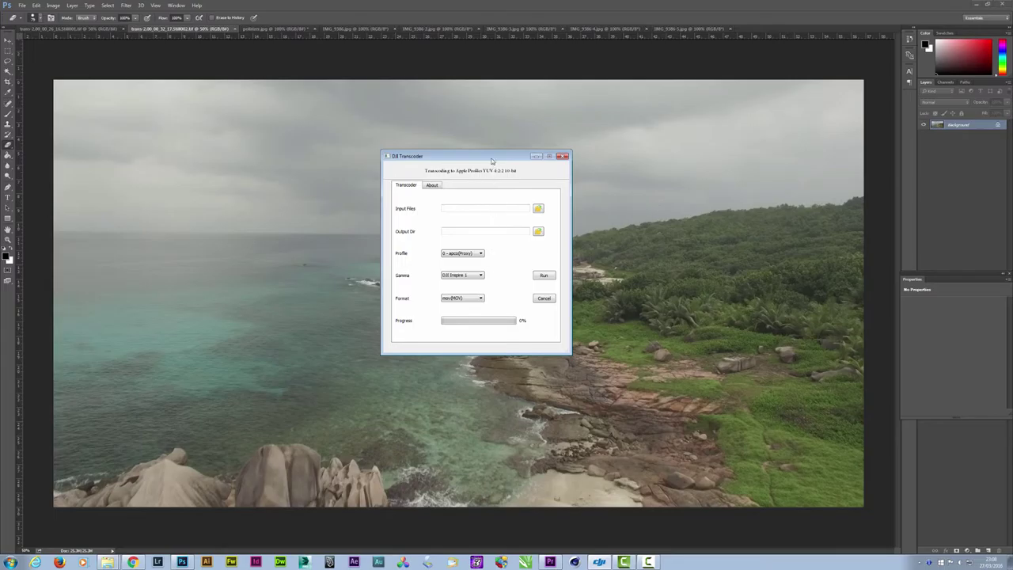
Reposition the DJI Transcoder window, then switch to the Premiere Pro seychelles project
drag(484, 153, 478, 131)
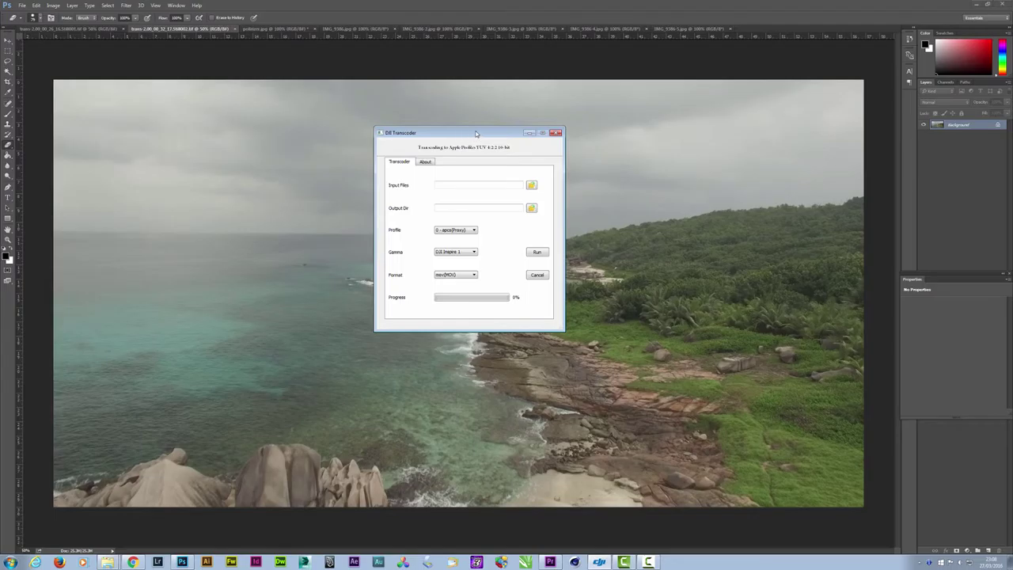
drag(477, 134, 478, 148)
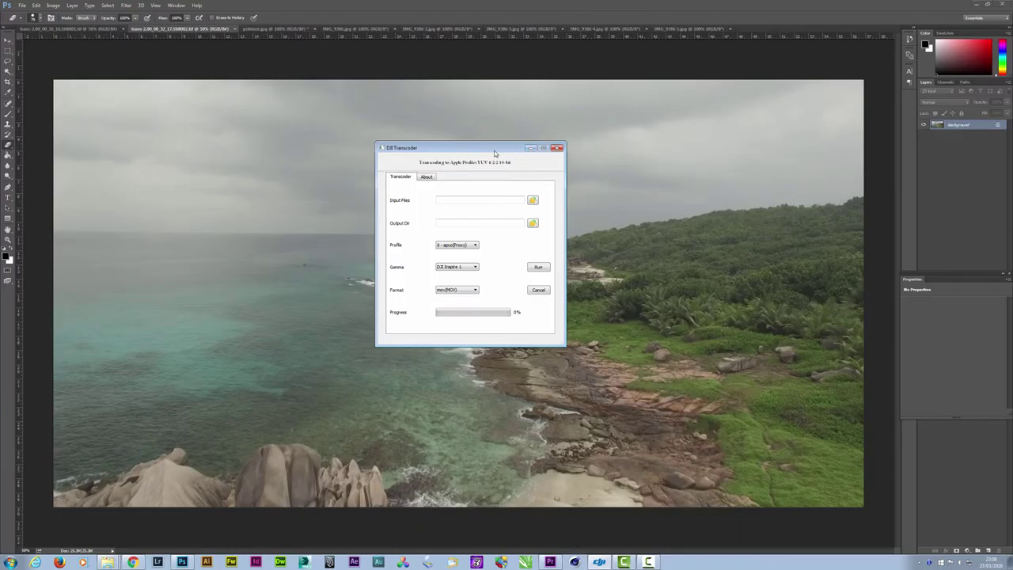
drag(484, 152, 467, 151)
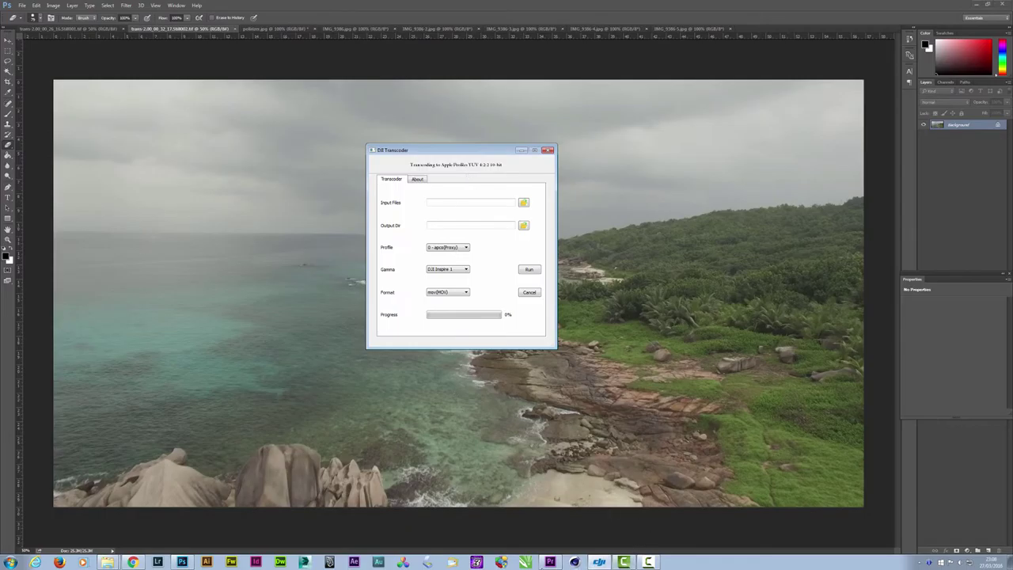
click(550, 561)
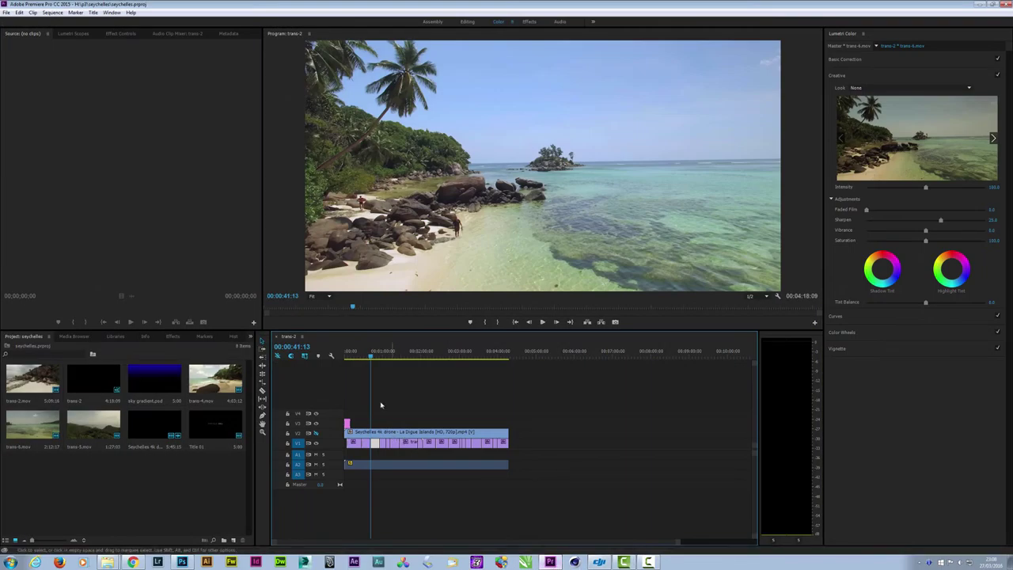
Set the playhead to 00:00:47:03, load trans-4.mov in Source, and open trans-6.mov's Properties
click(374, 357)
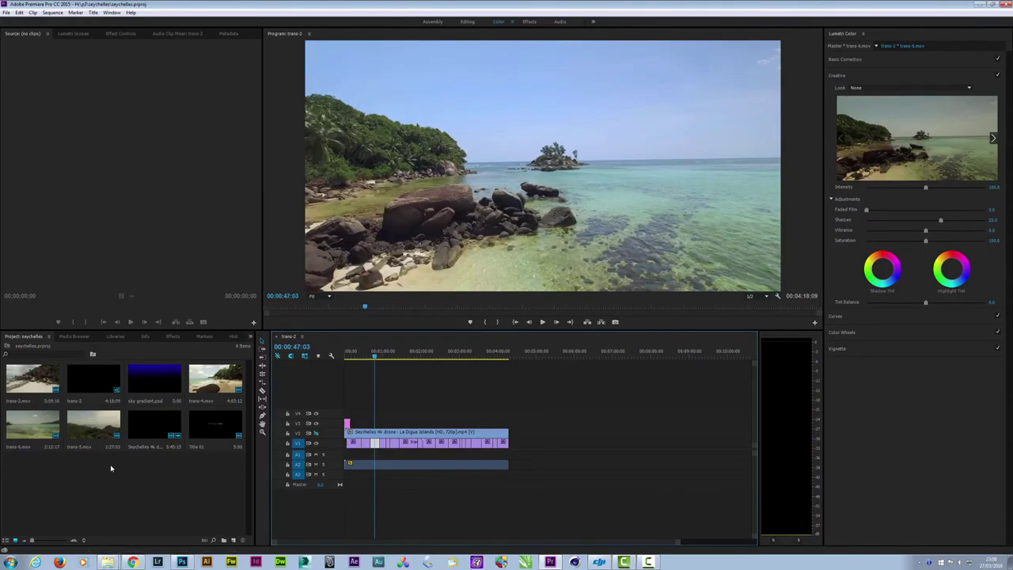
double_click(376, 444)
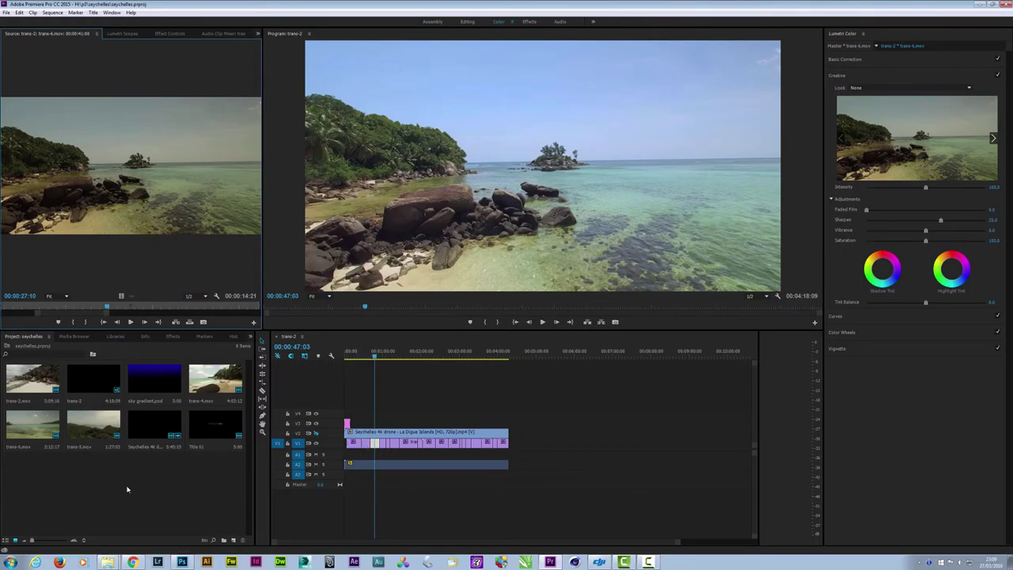
click(35, 424)
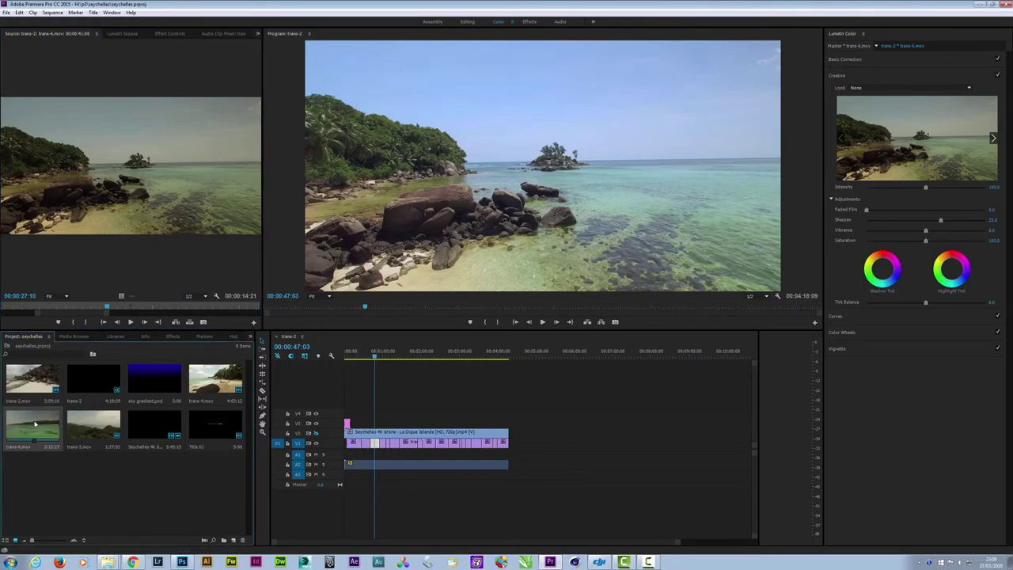
right_click(35, 424)
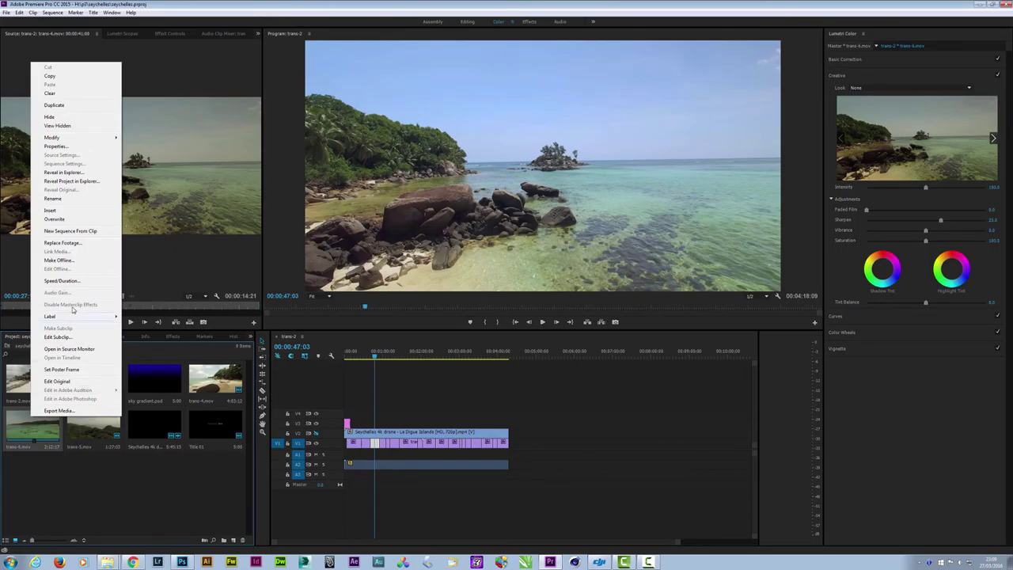
click(59, 146)
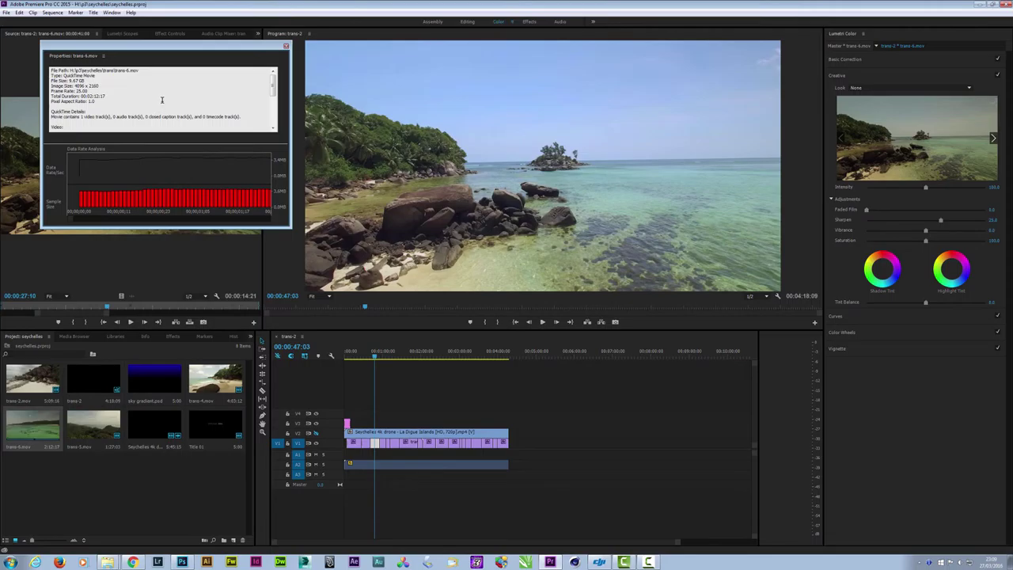
Close the trans-6.mov Properties window after reviewing its 4096 x 2160, 25 fps details
click(285, 47)
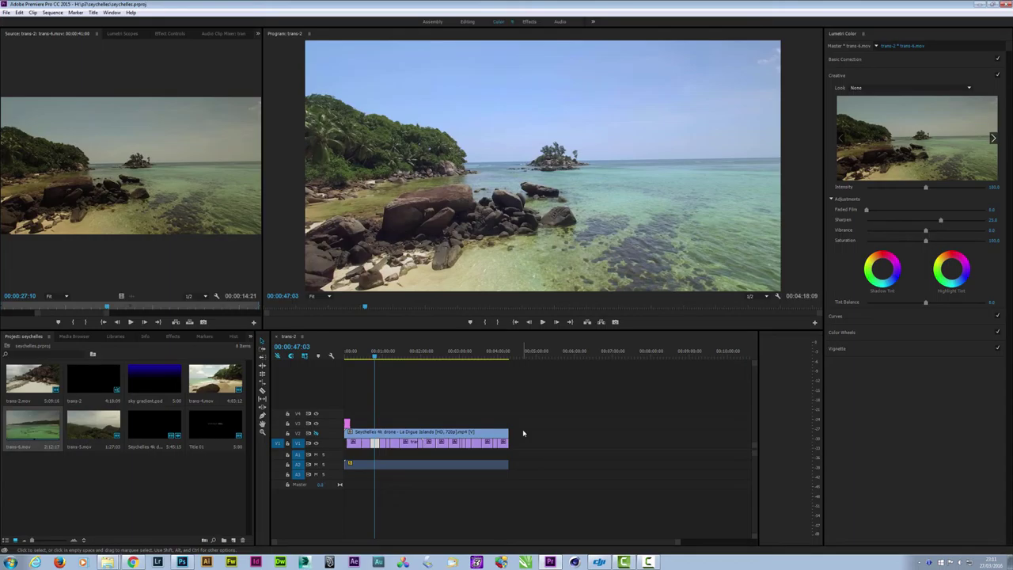
Move DJI Transcoder to the upper right, keep the DJI Inspire 1 gamma, and open its Program Files (x86) install folder
click(599, 562)
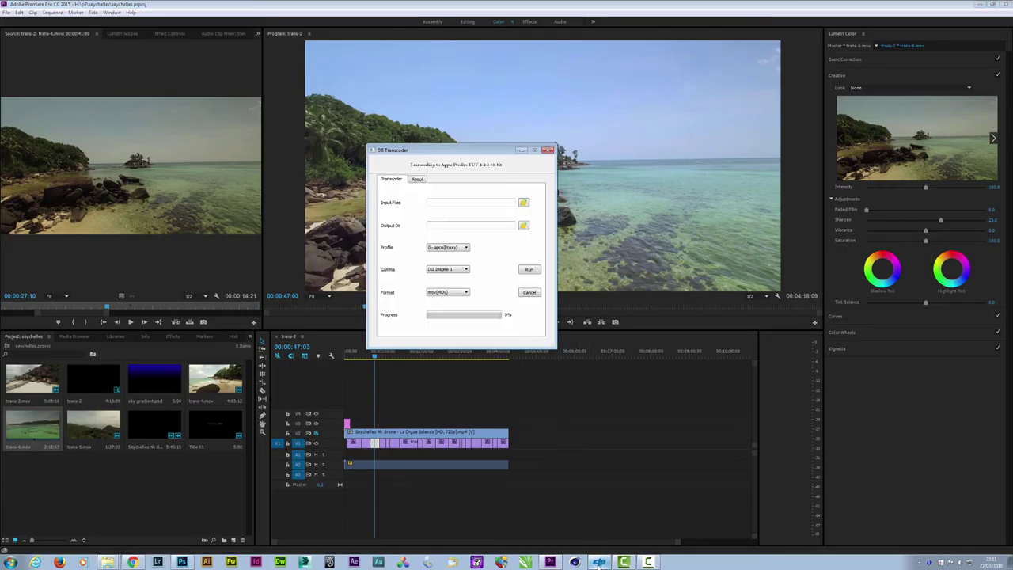
drag(475, 150, 776, 70)
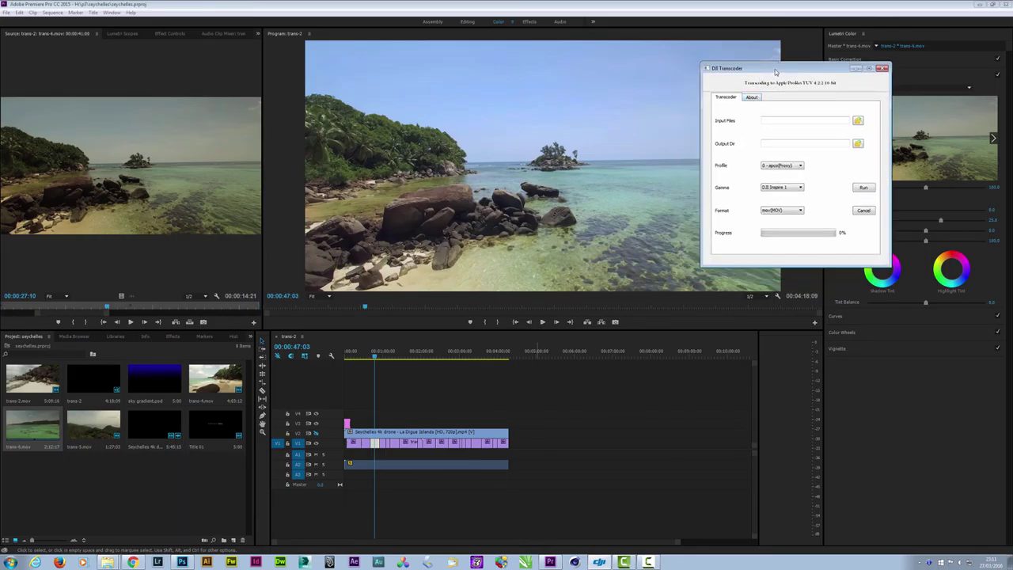
drag(800, 71, 788, 71)
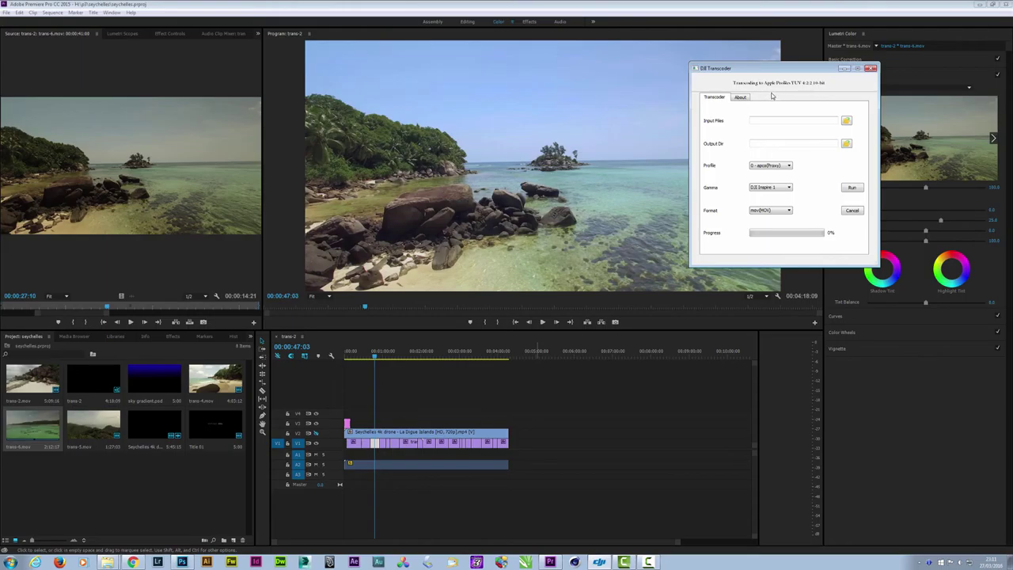
click(781, 187)
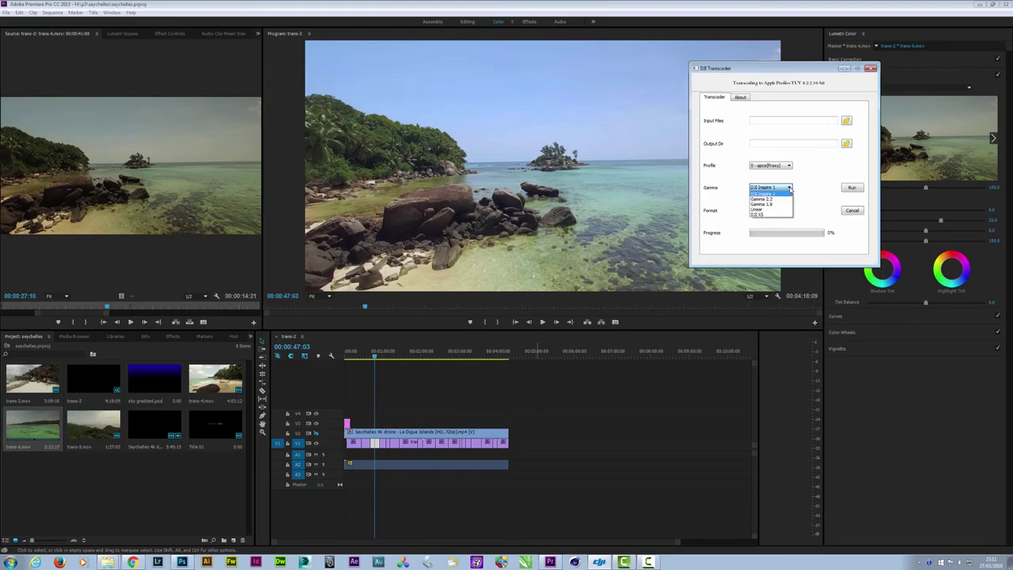
click(792, 188)
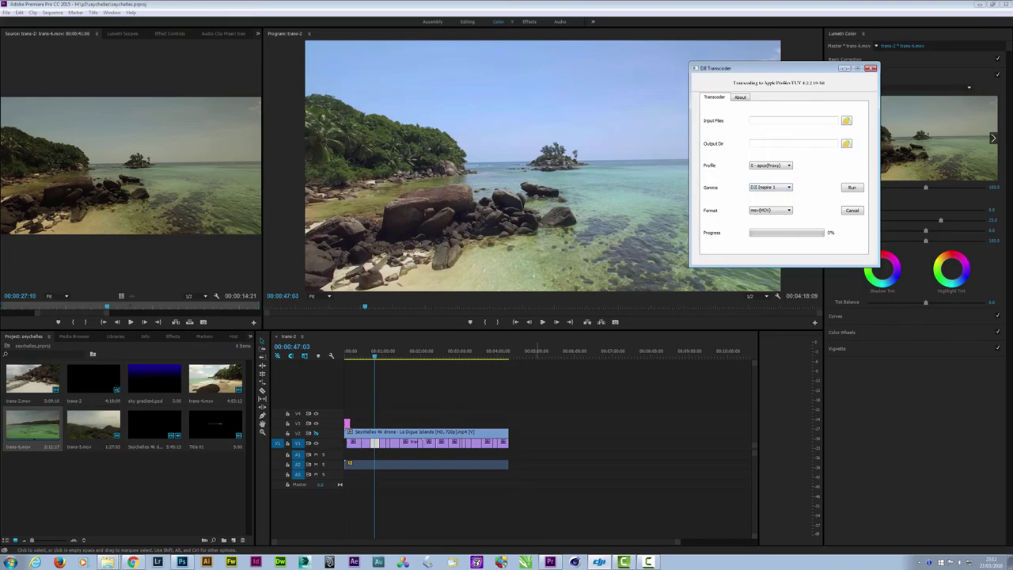
click(846, 120)
drag(463, 35, 368, 81)
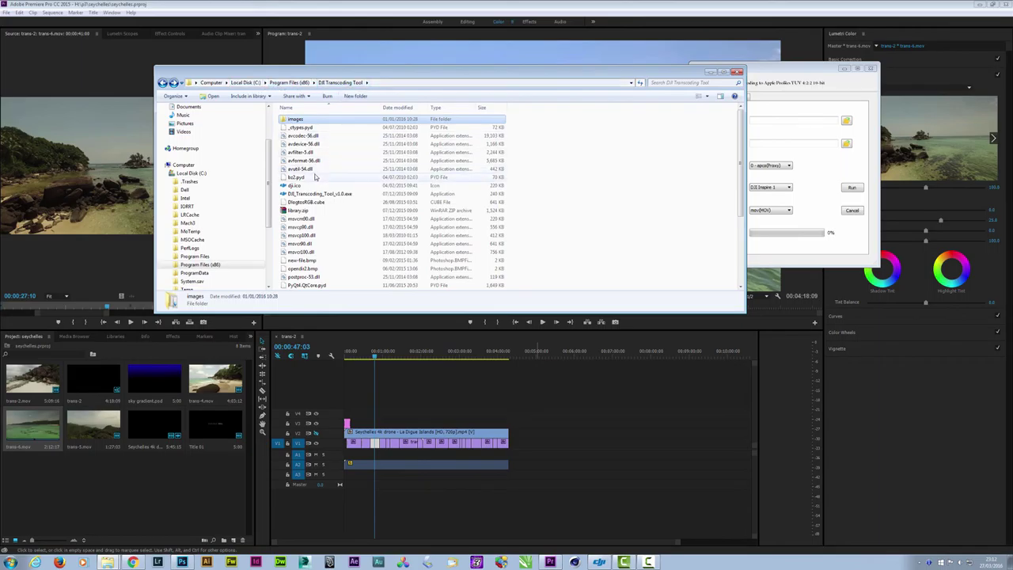
Select the DlogtosRGB.cube LUT in the DJI Transcoding Tool folder, then close DJI Transcoder
click(341, 202)
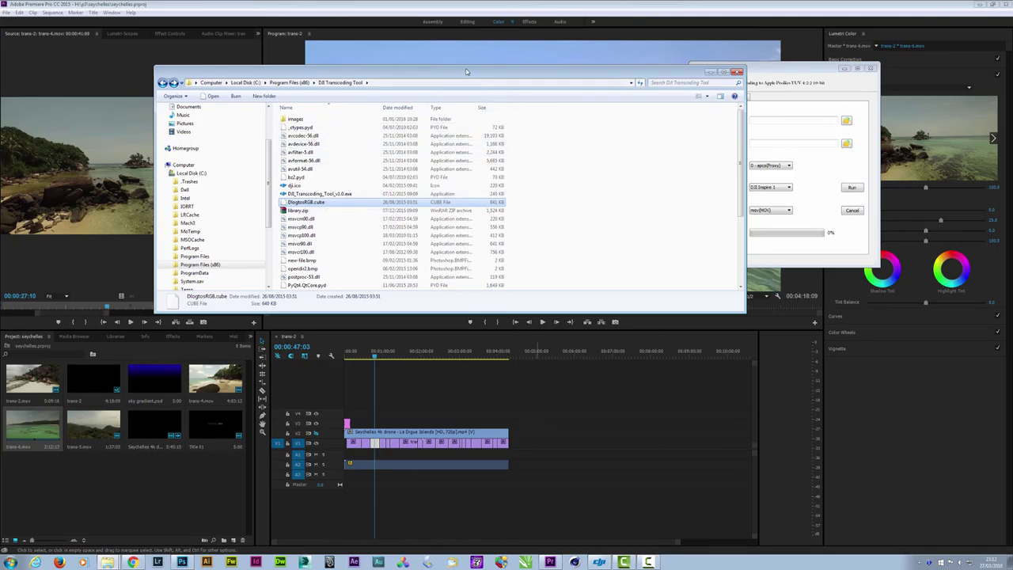
drag(469, 72, 463, 124)
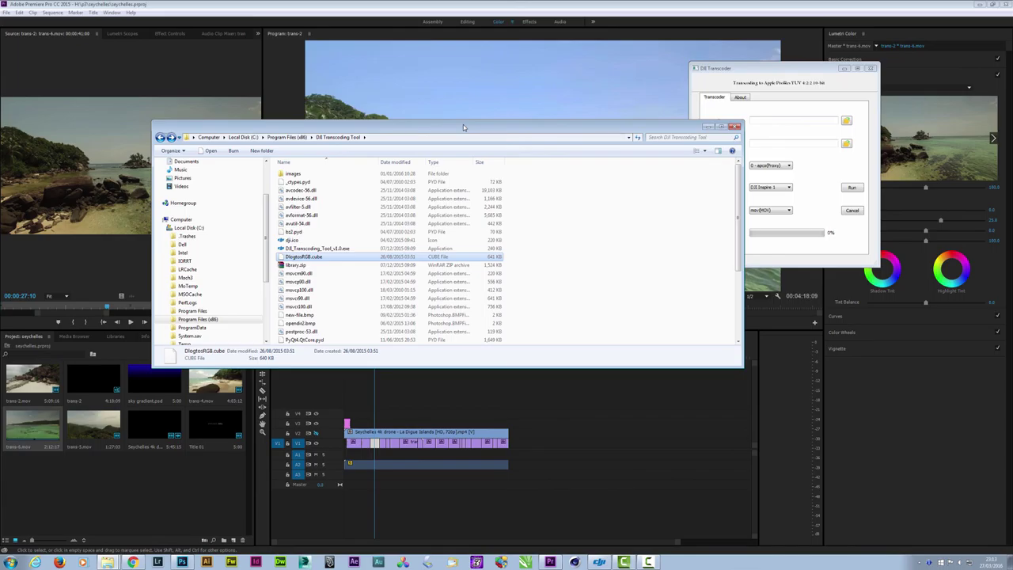
click(707, 129)
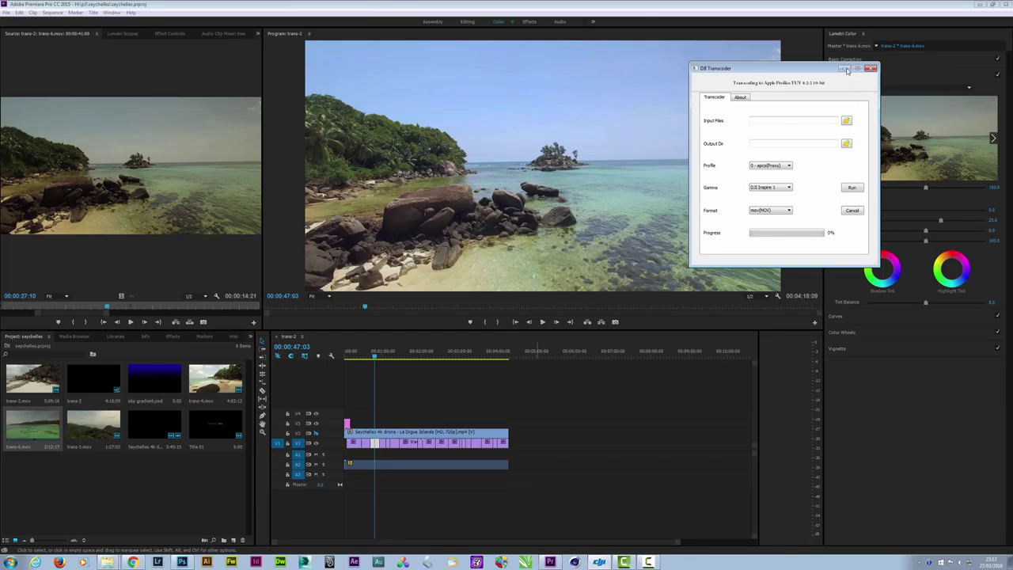
click(870, 68)
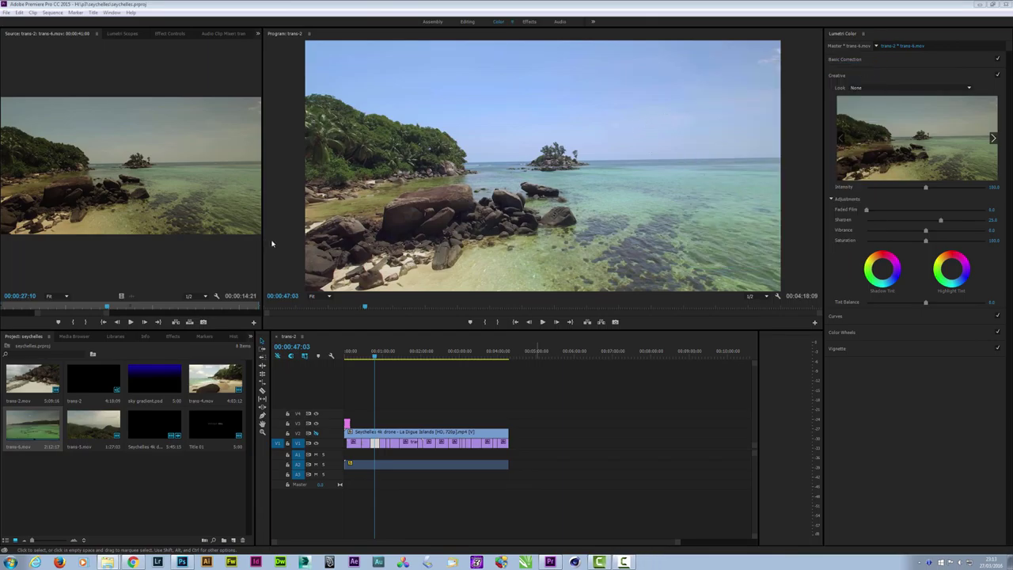